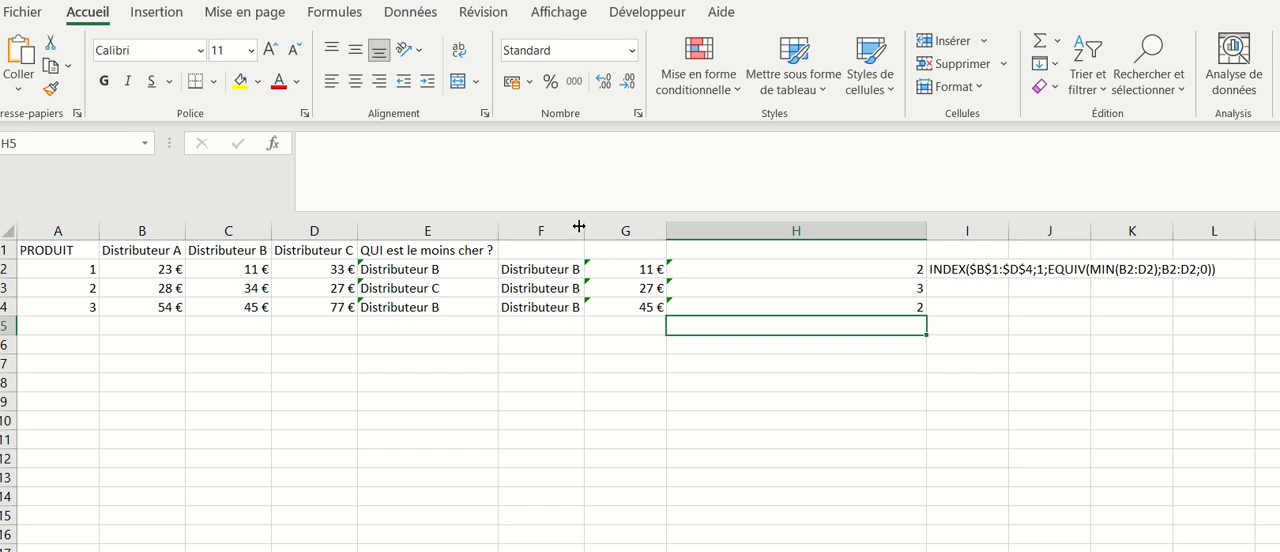
- Widen column F to give its INDEX formulas more room
{"action": "left_click_drag", "start_coordinate": [579, 227], "coordinate": [635, 228]}
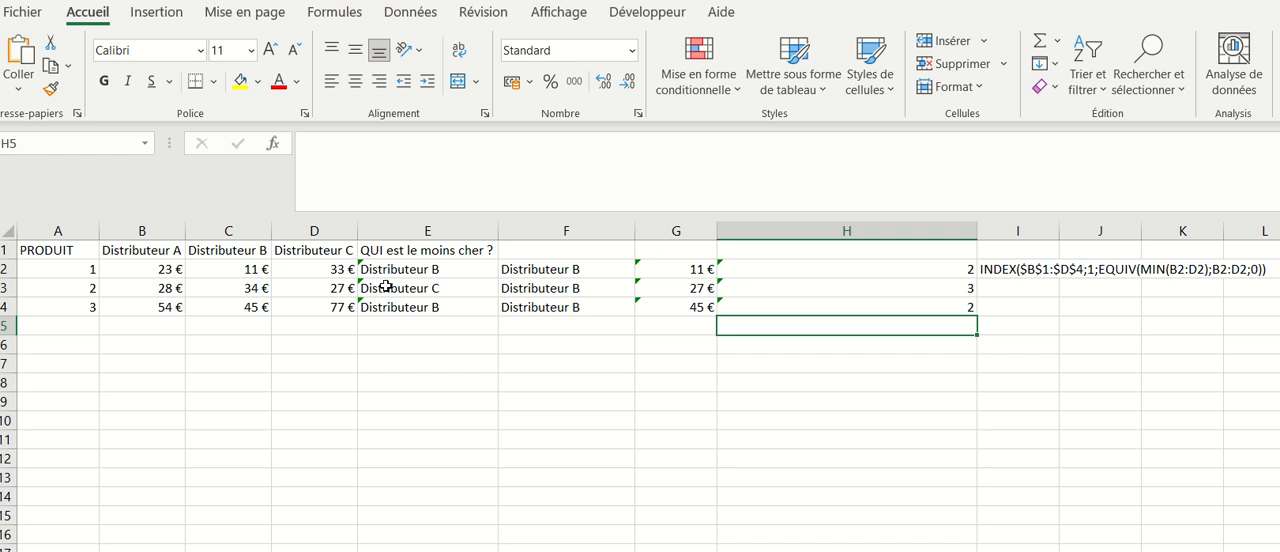
{"action": "left_click_drag", "start_coordinate": [417, 265], "coordinate": [413, 307]}
{"action": "left_click", "coordinate": [432, 347]}
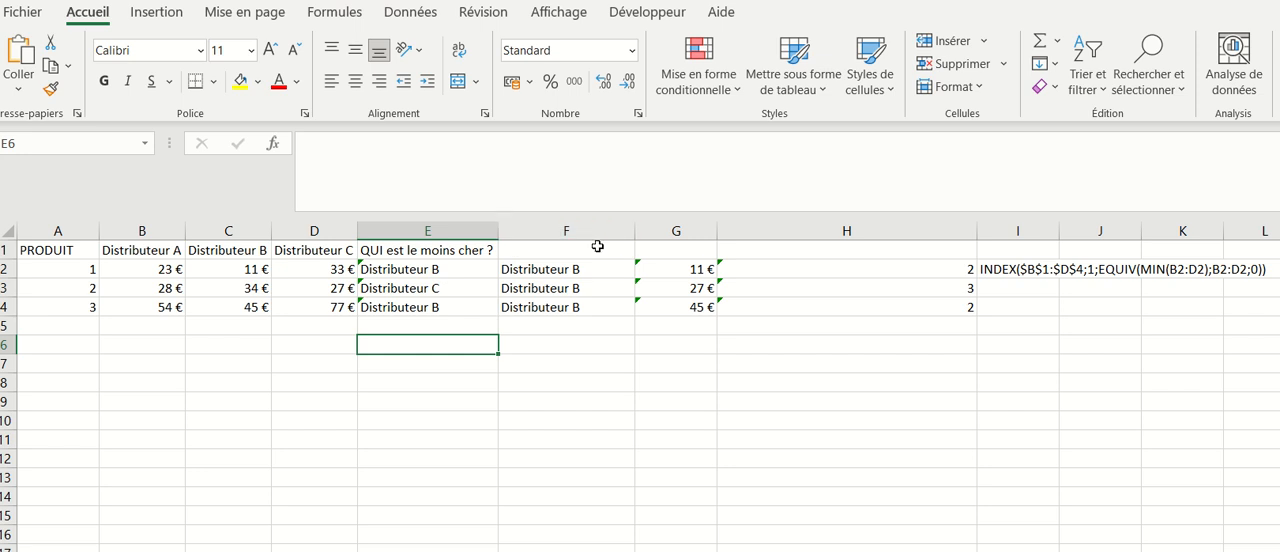
- Examine the INDEX formulas in F2:F4, paying attention to the column-number argument in F2
{"action": "double_click", "coordinate": [531, 269]}
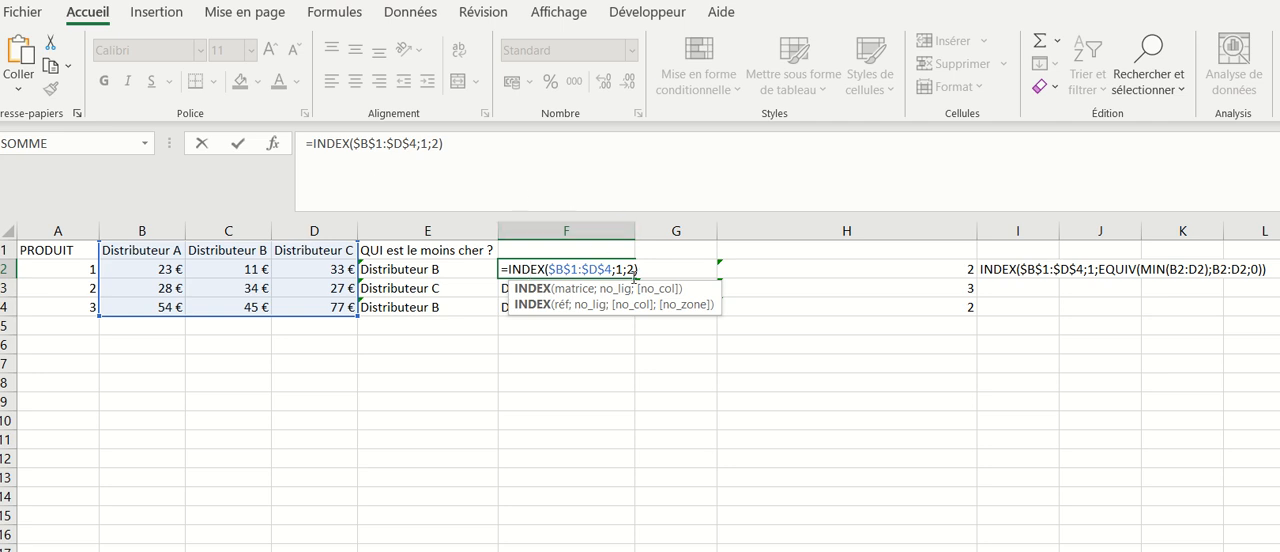
{"action": "left_click", "coordinate": [629, 269]}
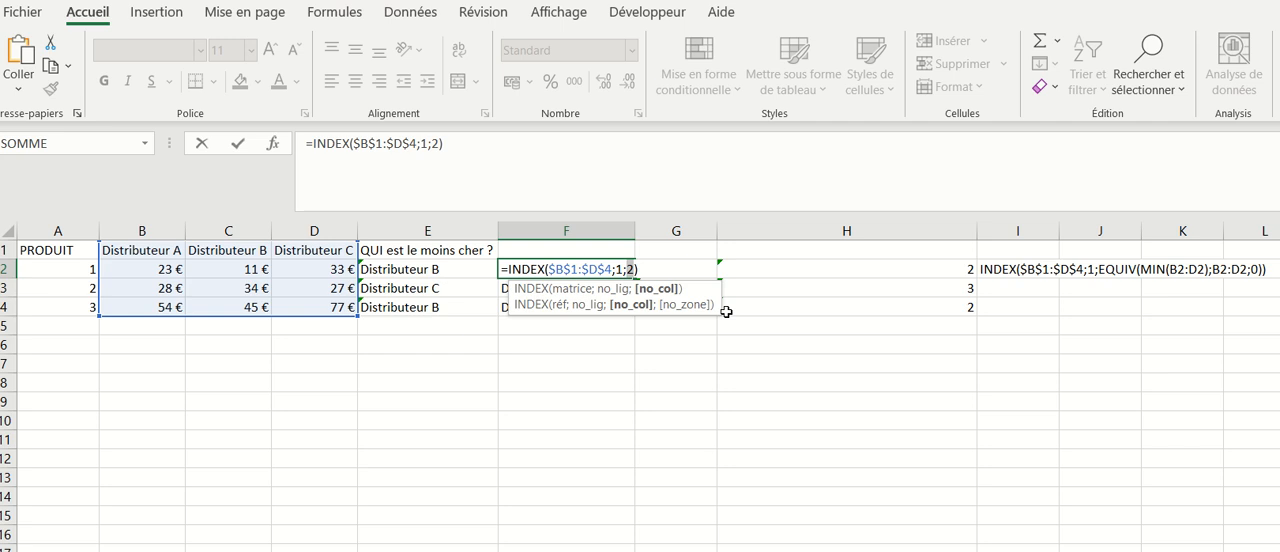
{"action": "key", "text": "Return"}
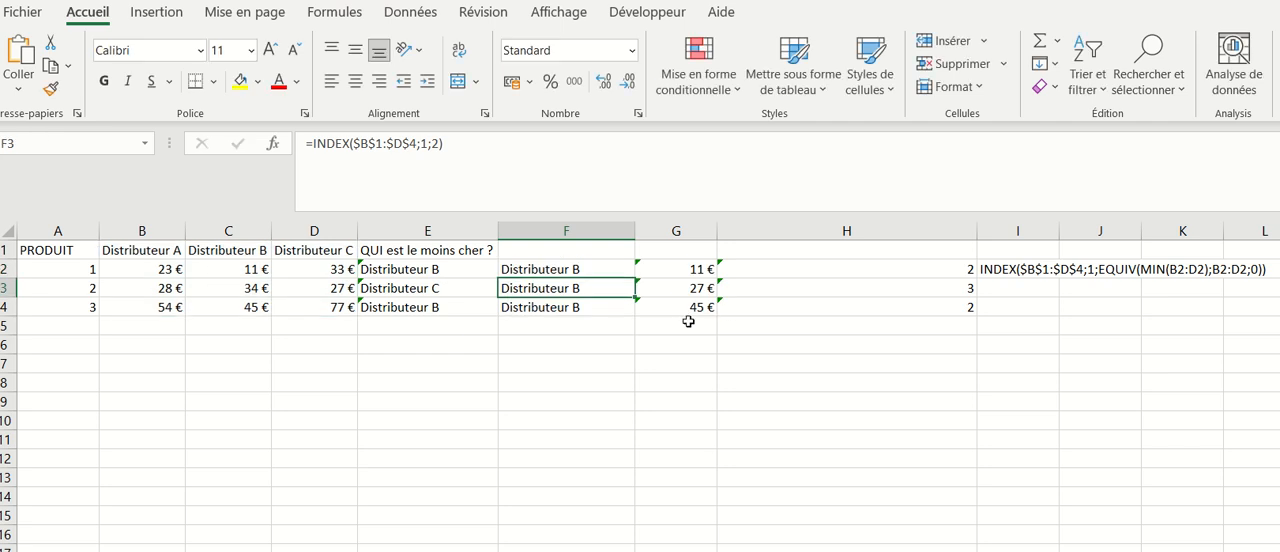
{"action": "left_click", "coordinate": [557, 270]}
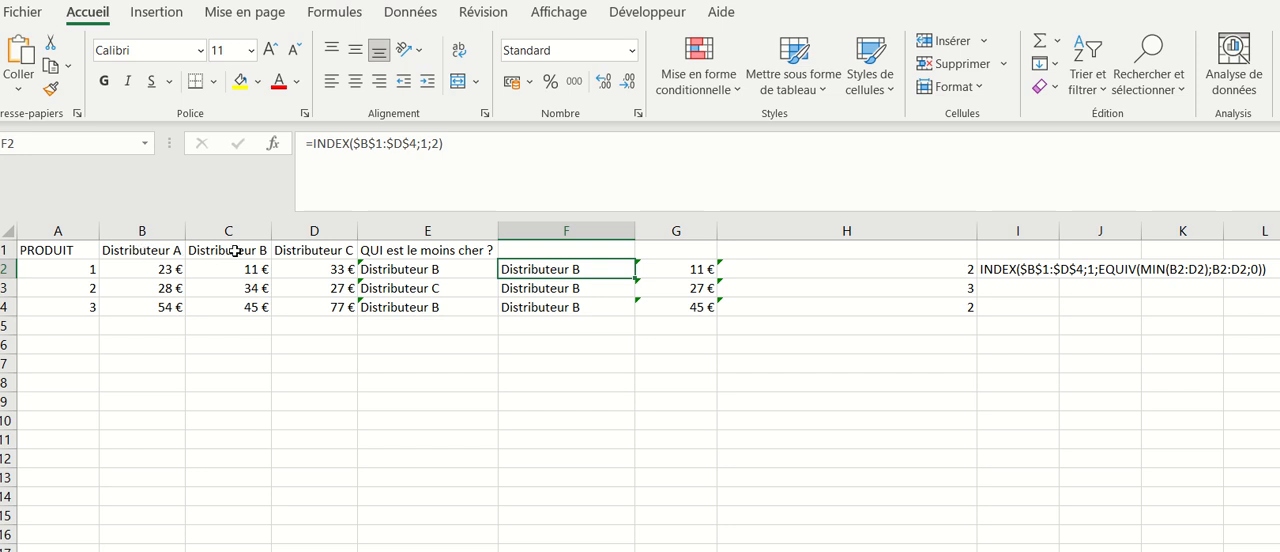
{"action": "double_click", "coordinate": [570, 289]}
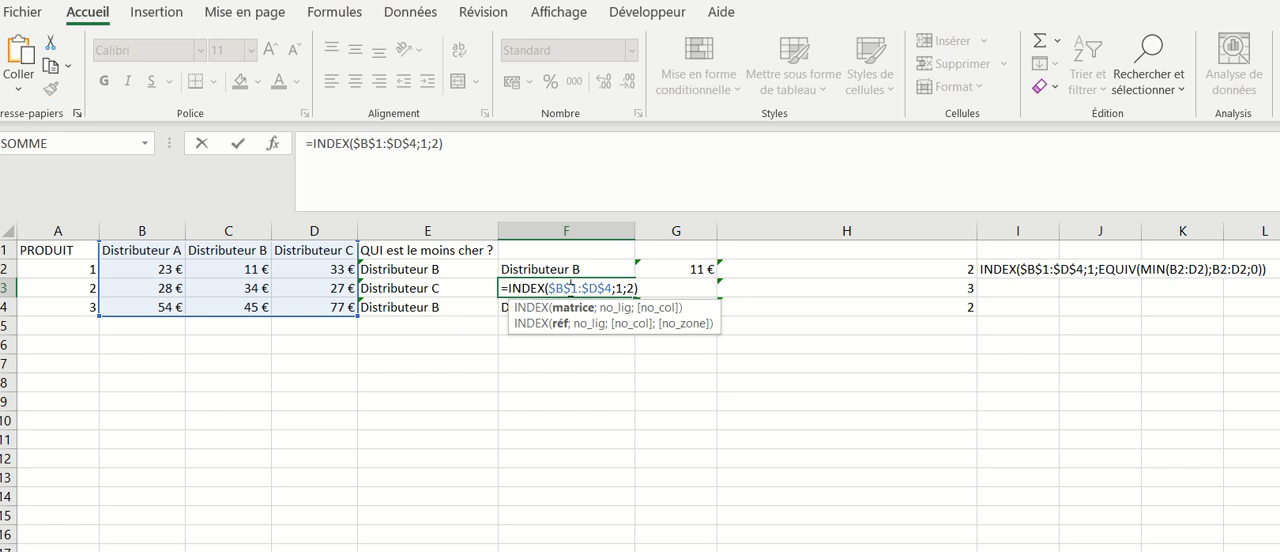
{"action": "key", "text": "Return"}
{"action": "double_click", "coordinate": [552, 308]}
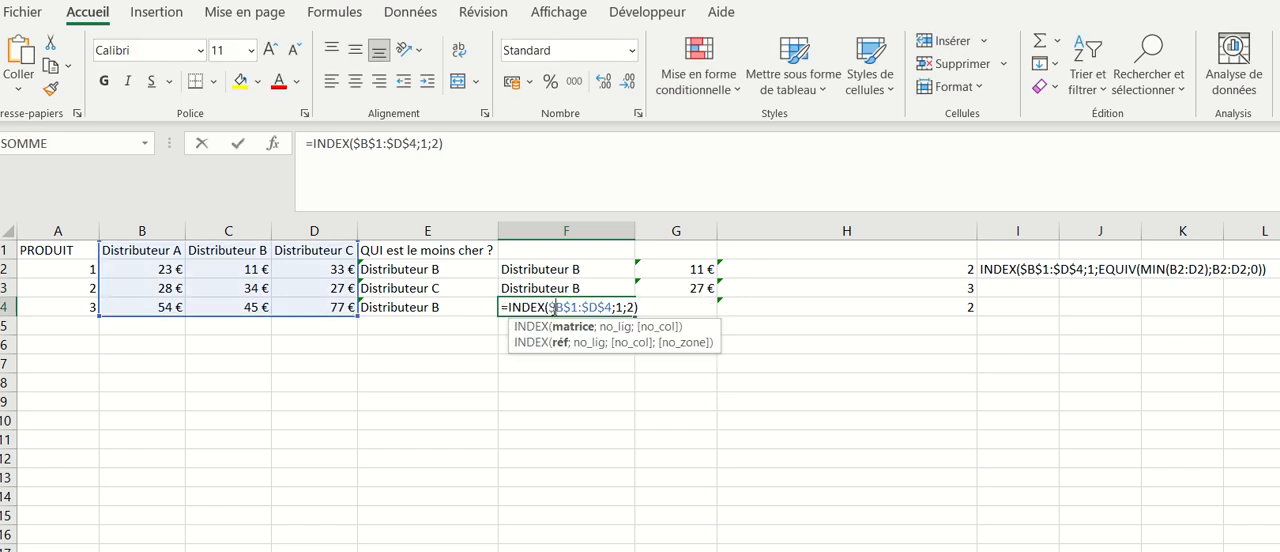
{"action": "key", "text": "Return"}
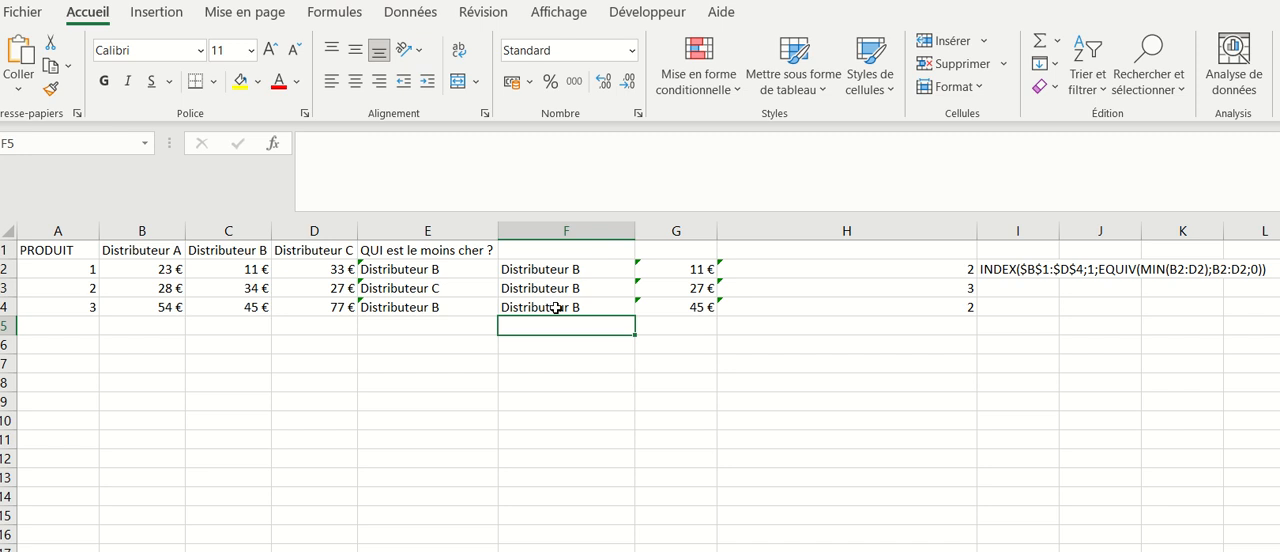
- Examine the MIN formula in G2 and the EQUIV formulas in H2:H3 against the INDEX formula in F2
{"action": "left_click", "coordinate": [568, 271]}
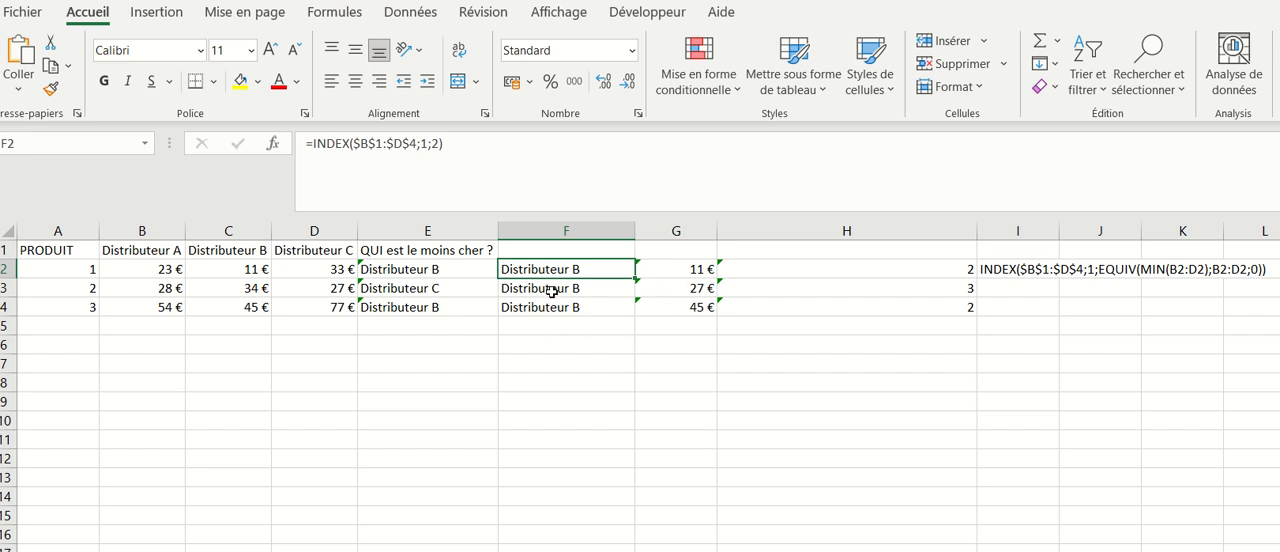
{"action": "left_click", "coordinate": [677, 267]}
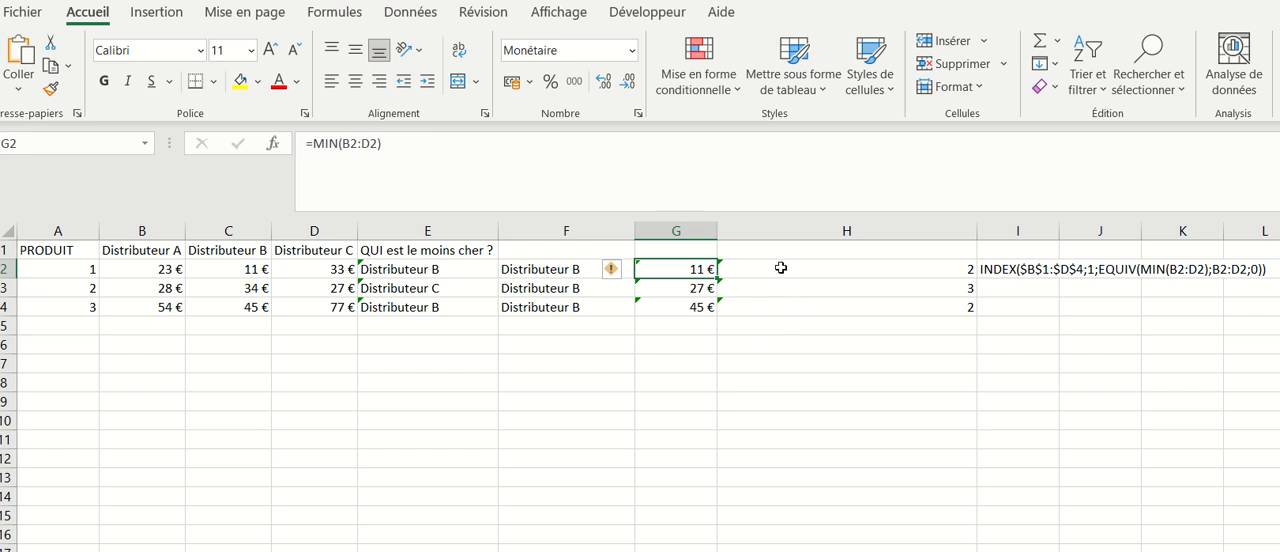
{"action": "left_click", "coordinate": [781, 268]}
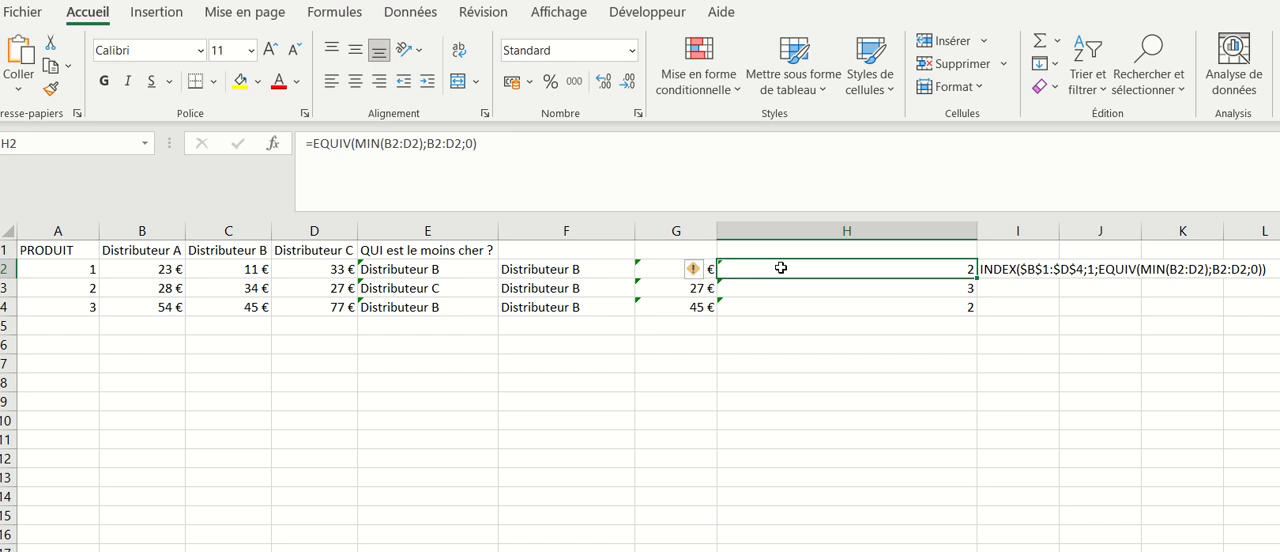
{"action": "key", "text": "Down"}
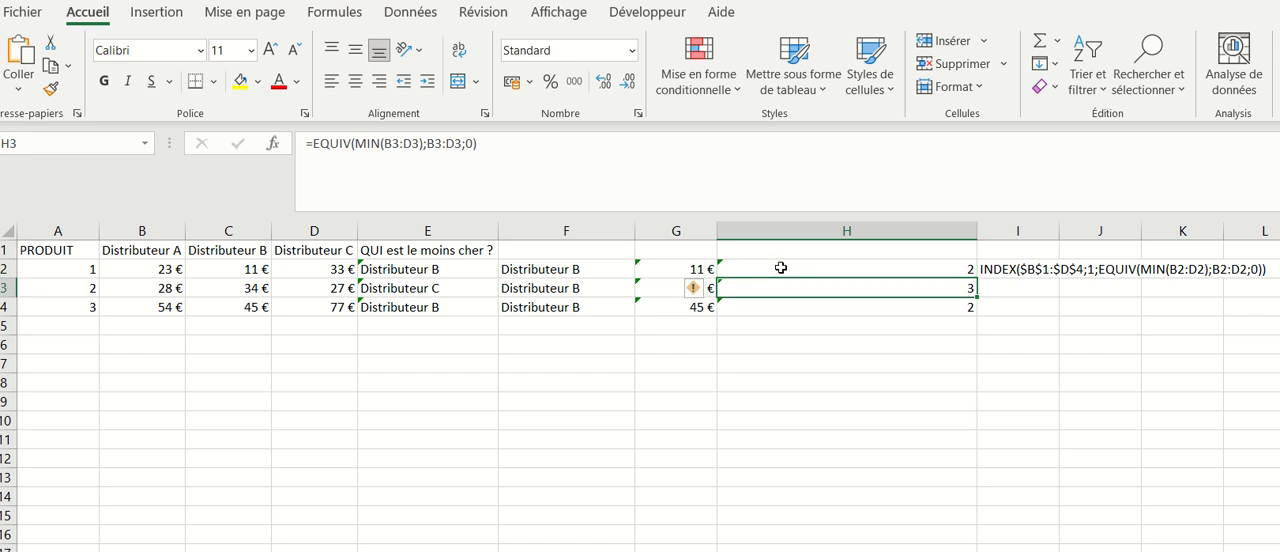
{"action": "left_click", "coordinate": [565, 270]}
{"action": "double_click", "coordinate": [566, 268]}
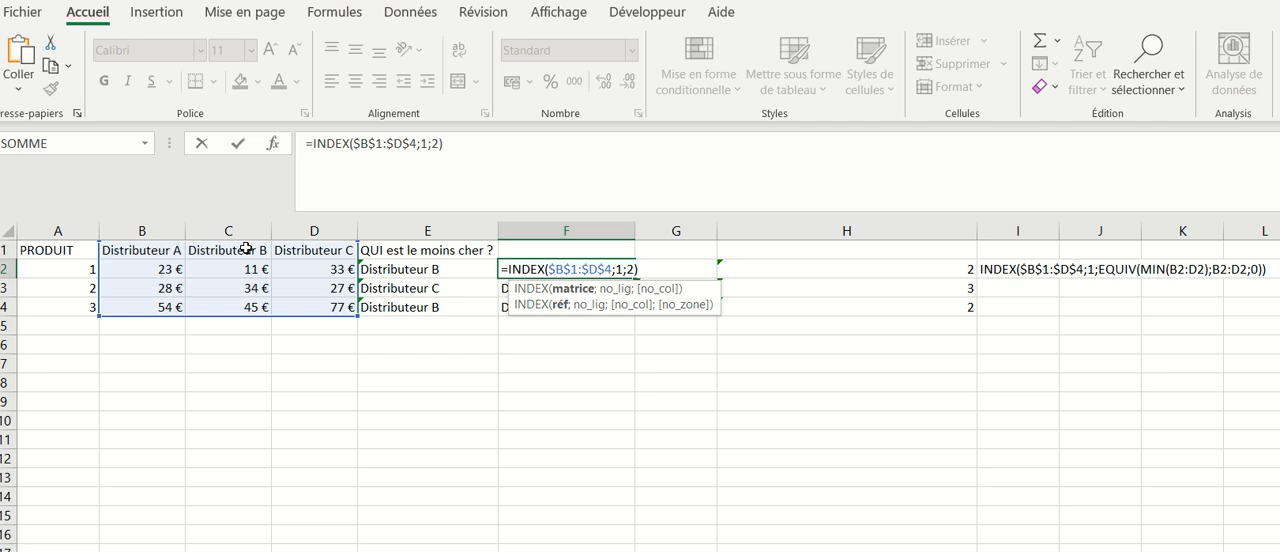
{"action": "key", "text": "Return"}
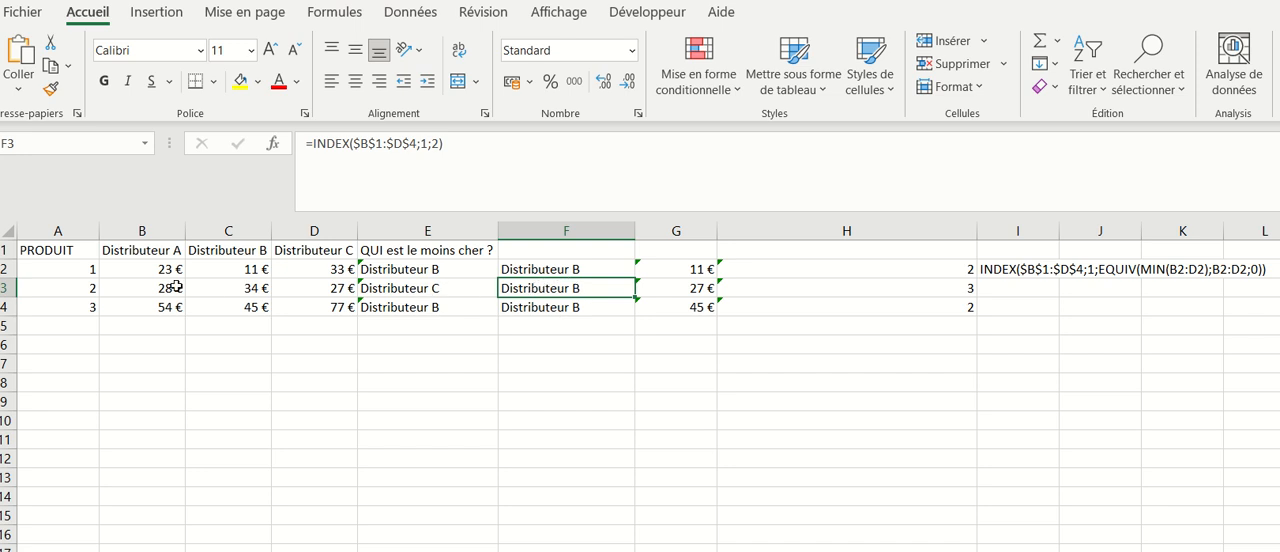
- Set the column-number argument of the INDEX formula in F3 to 3
{"action": "double_click", "coordinate": [535, 288]}
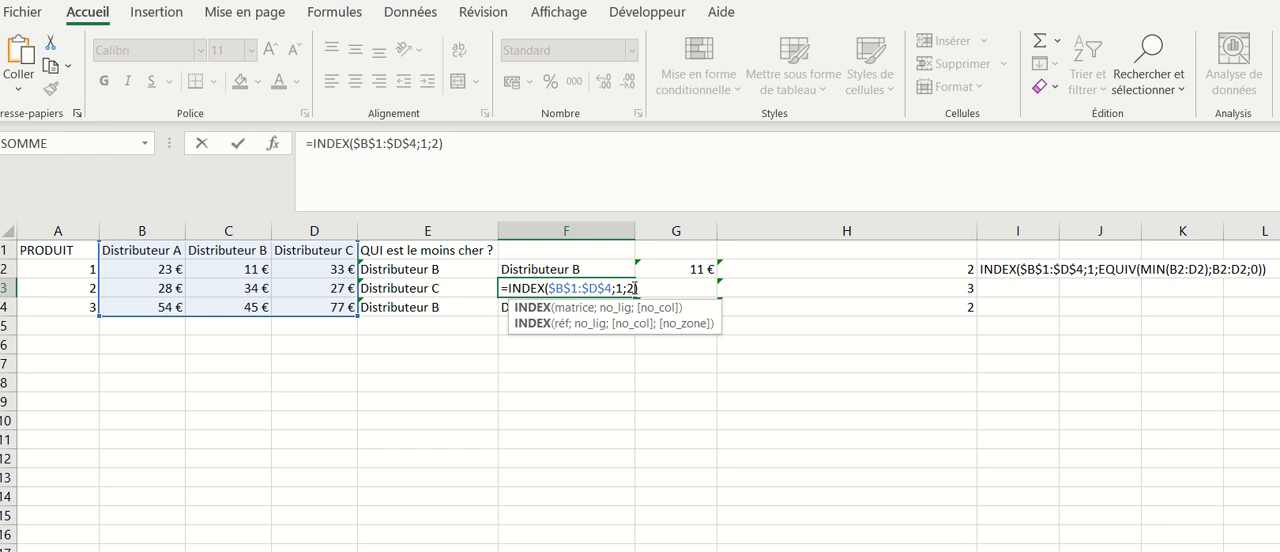
{"action": "left_click_drag", "start_coordinate": [634, 289], "coordinate": [627, 289]}
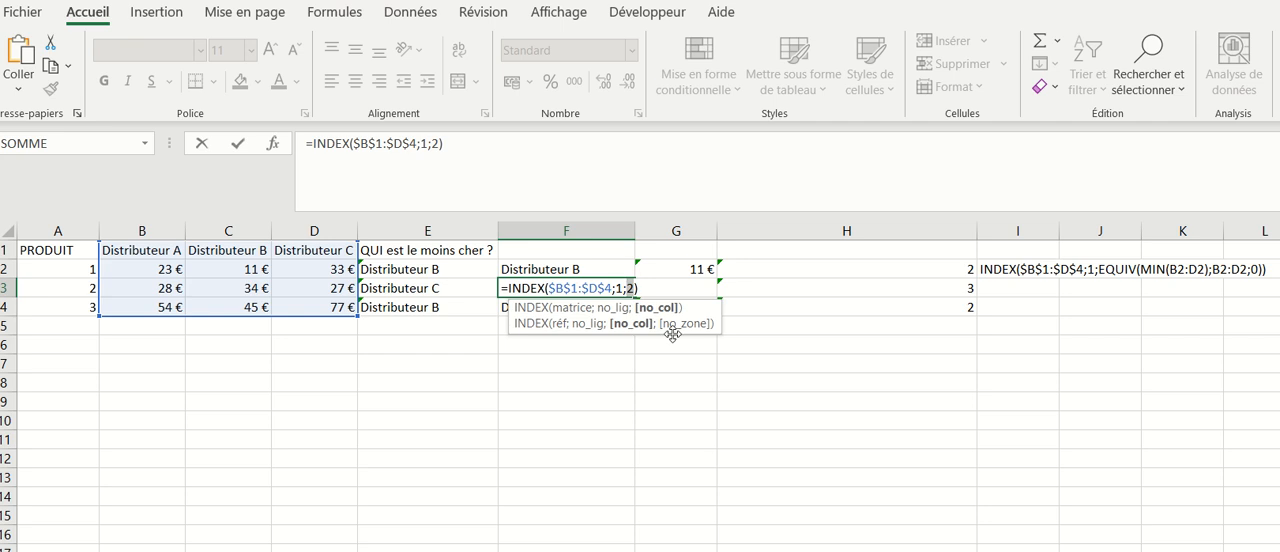
{"action": "type", "text": "\""}
{"action": "key", "text": "BackSpace"}
{"action": "type", "text": "3"}
{"action": "key", "text": "Return"}
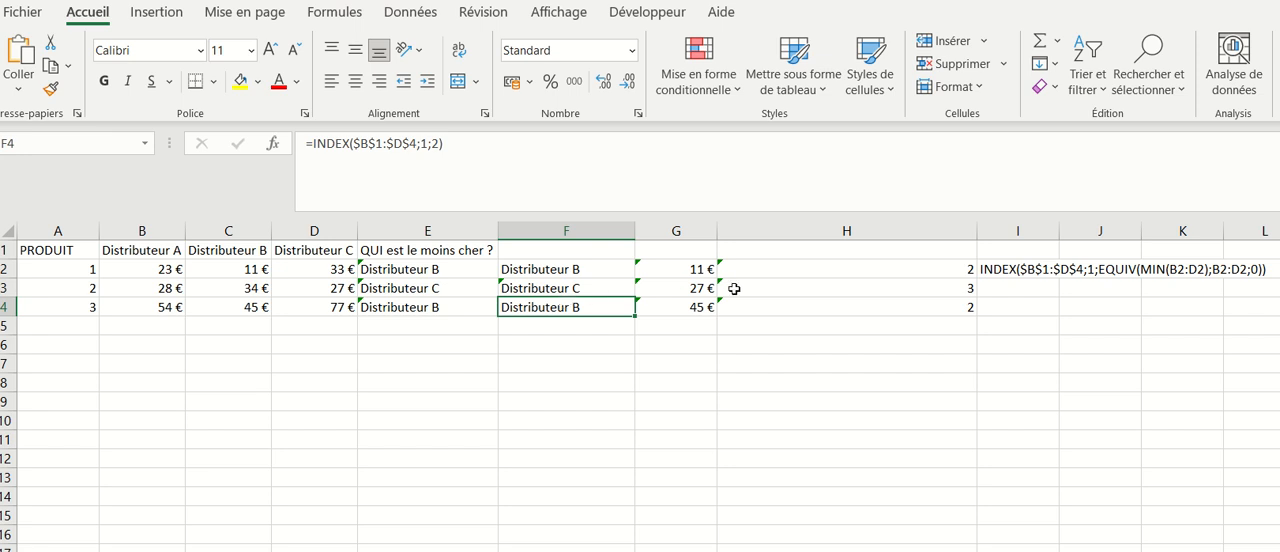
- Examine the EQUIV formulas in H2:H3 and the combined INDEX, EQUIV and MIN formula in E2
{"action": "left_click", "coordinate": [797, 294]}
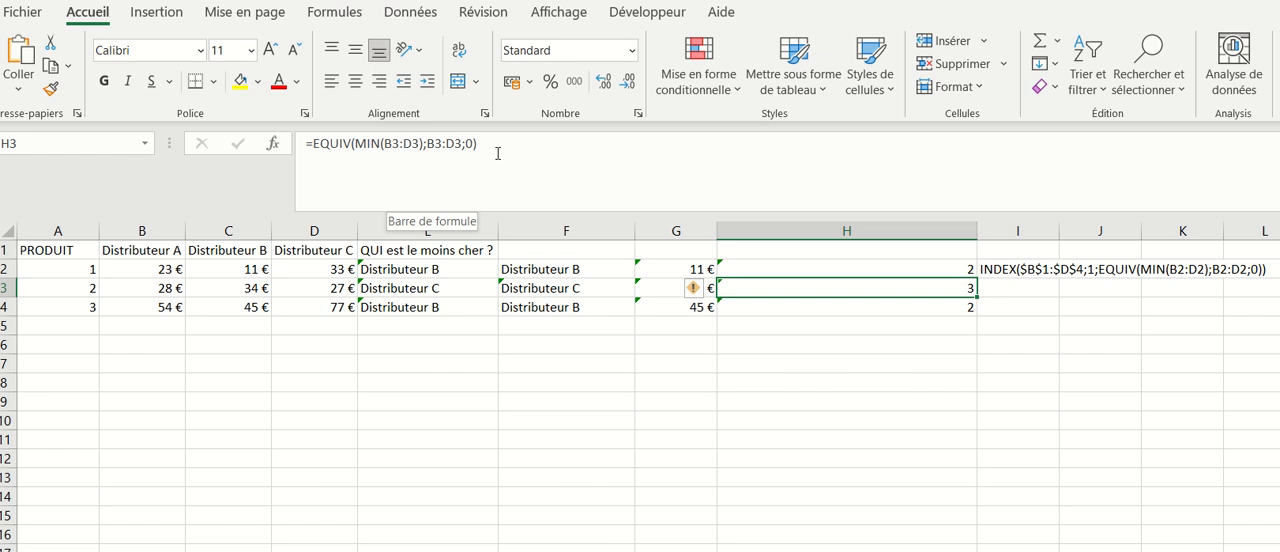
{"action": "left_click", "coordinate": [800, 277]}
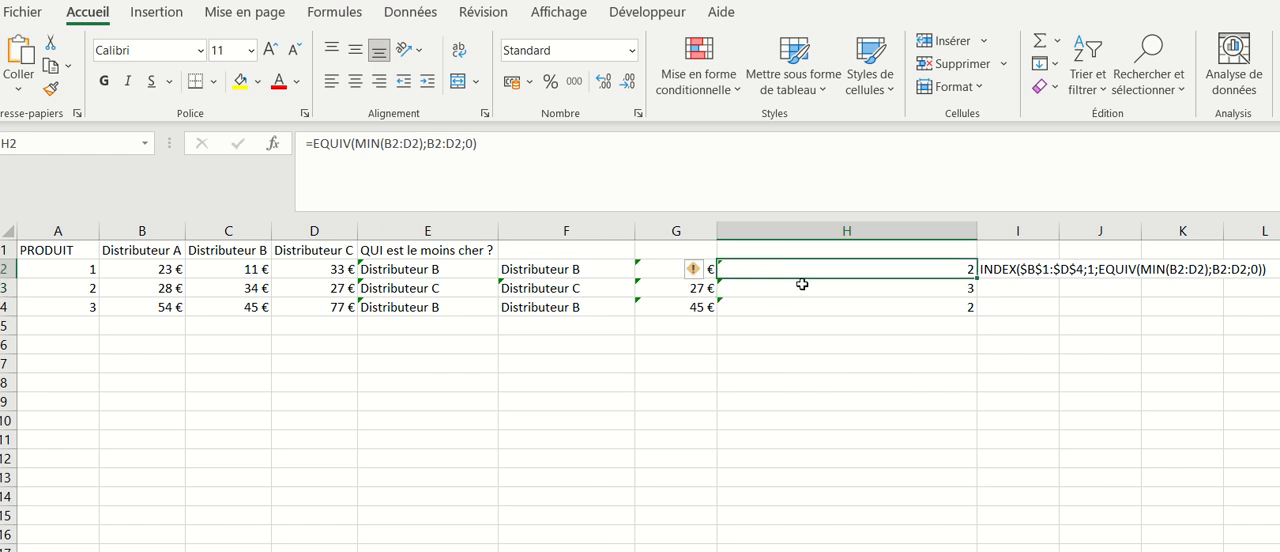
{"action": "double_click", "coordinate": [804, 286]}
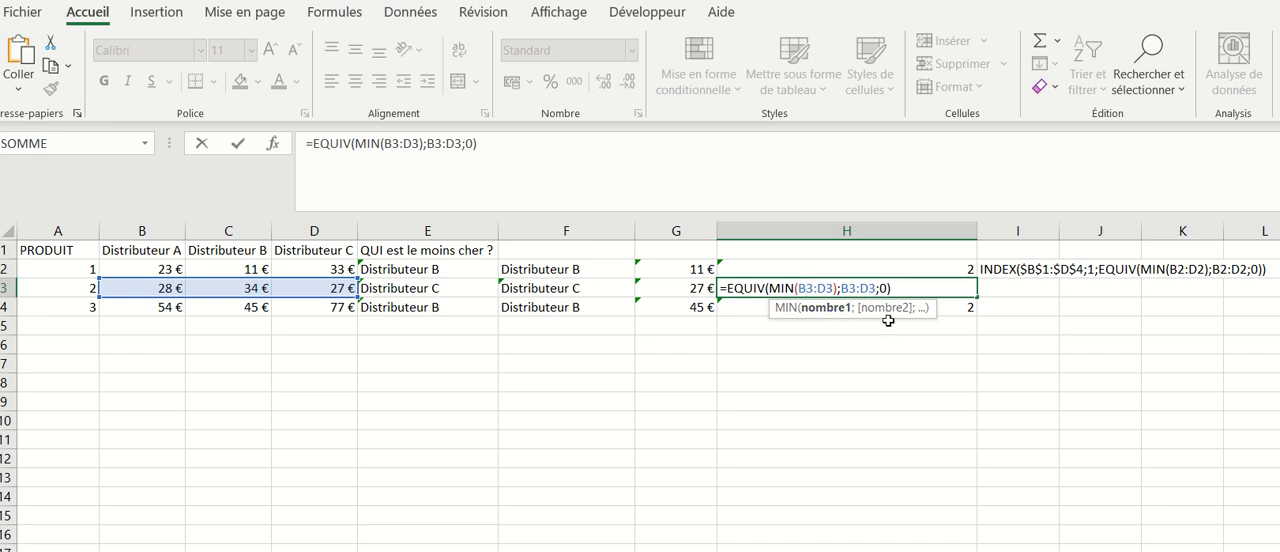
{"action": "key", "text": "Return"}
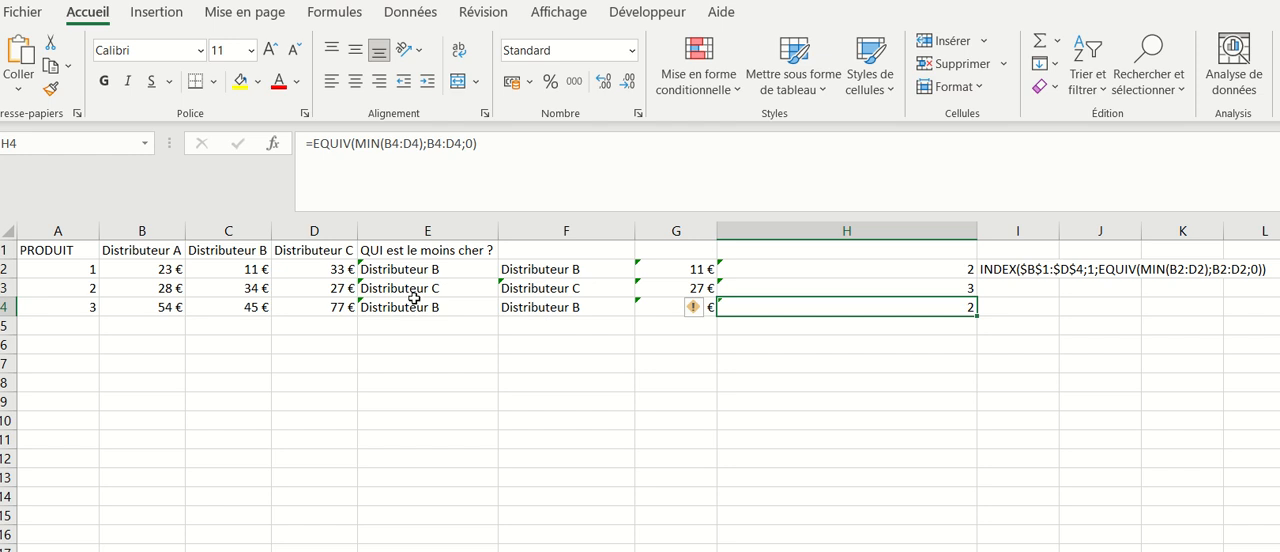
{"action": "double_click", "coordinate": [399, 269]}
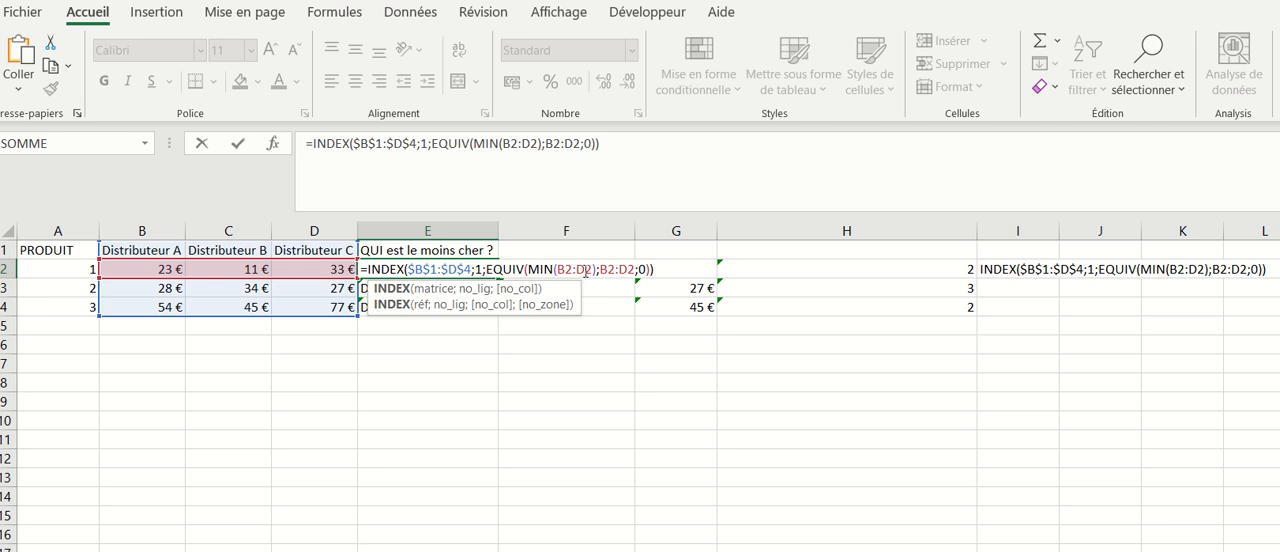
{"action": "key", "text": "Return"}
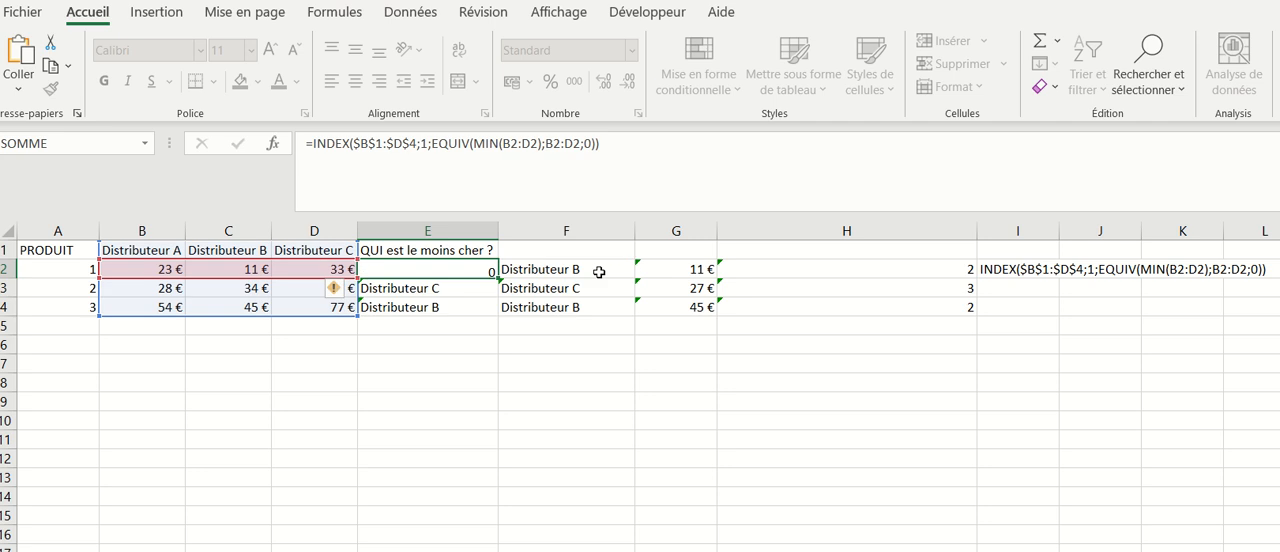